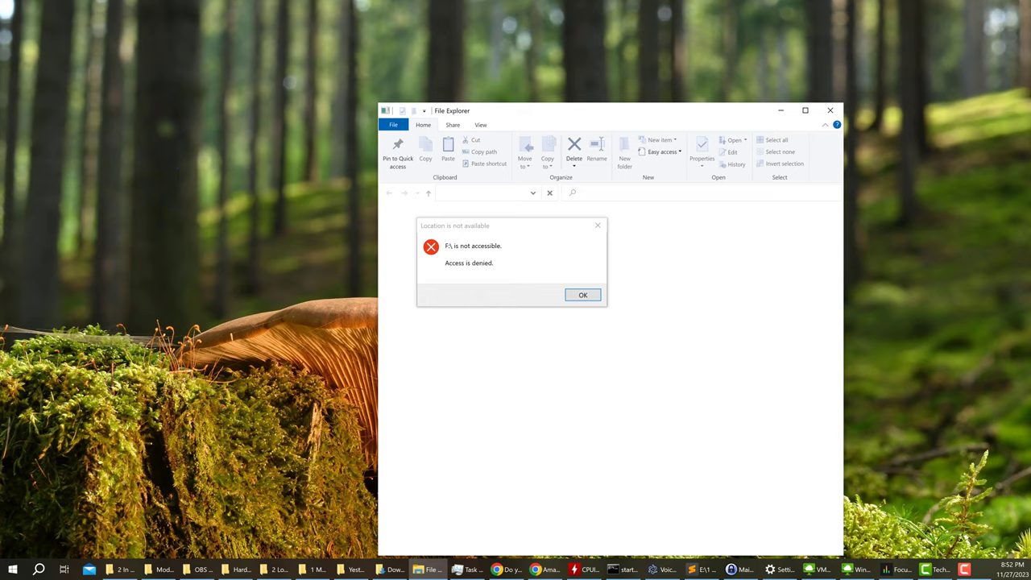
Close the 'F:\ is not accessible. Access is denied.' error dialog
left_click(588, 297)
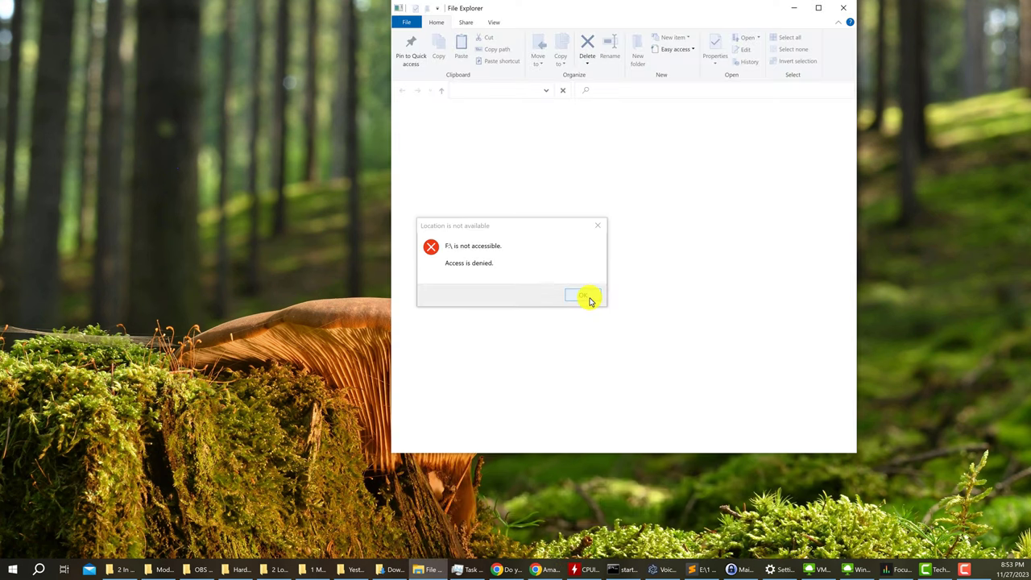
left_click(583, 295)
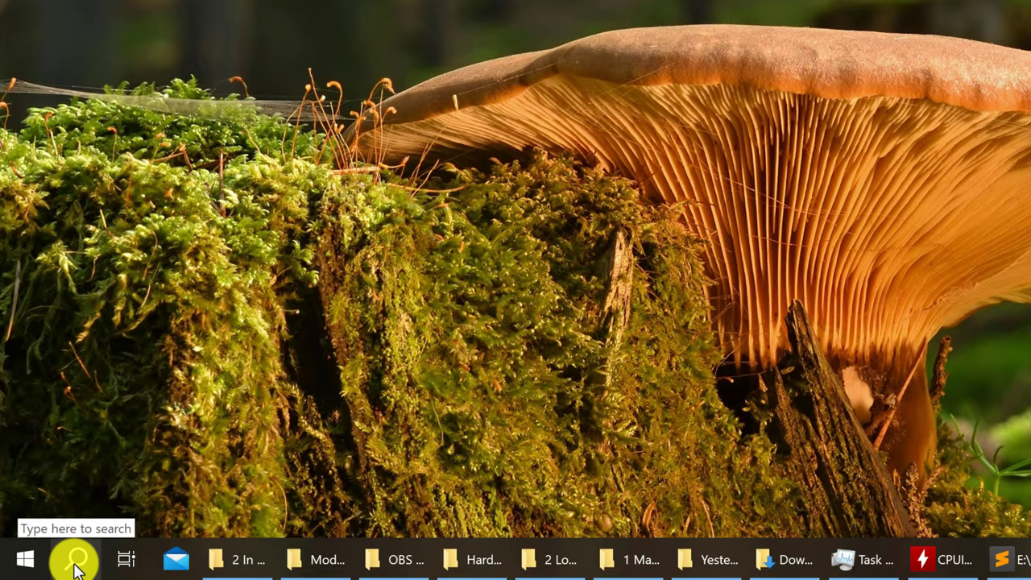
Search Windows for 'This PC' and open it to list the drives, including 860Evo (F:)
left_click(76, 564)
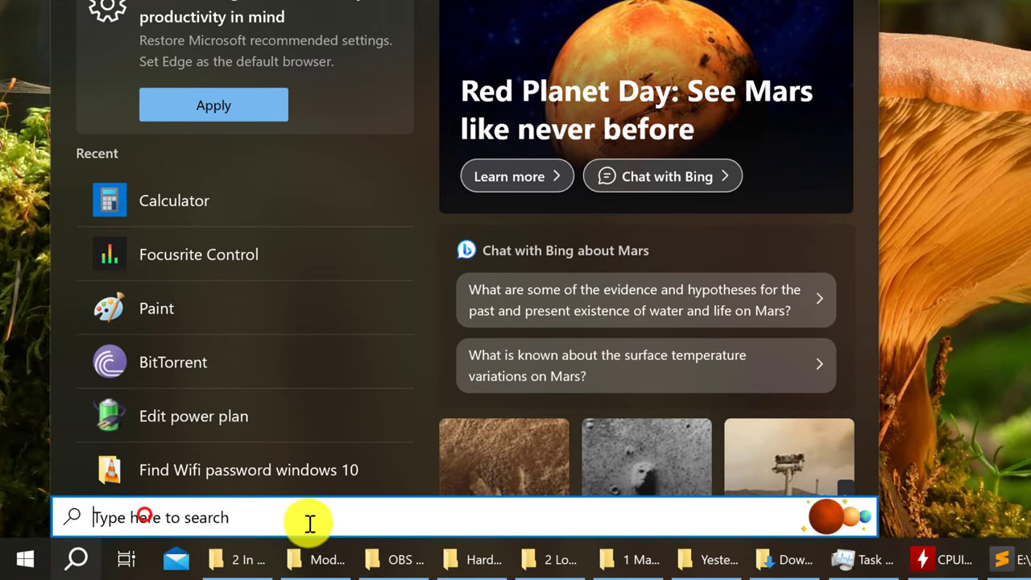
type("This")
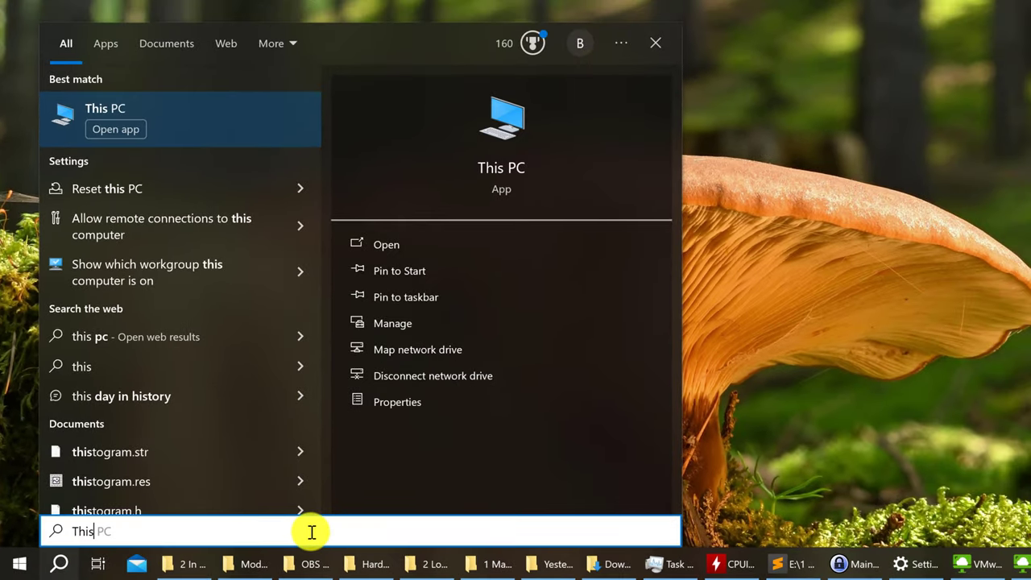
left_click(112, 127)
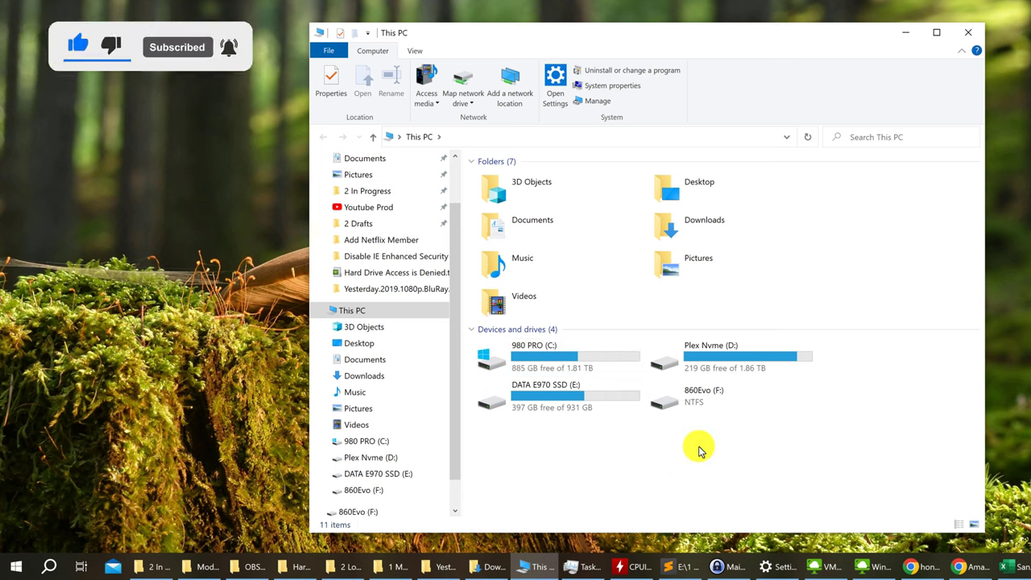
Open the 860Evo (F:) drive's Properties on the Security tab
left_click(681, 407)
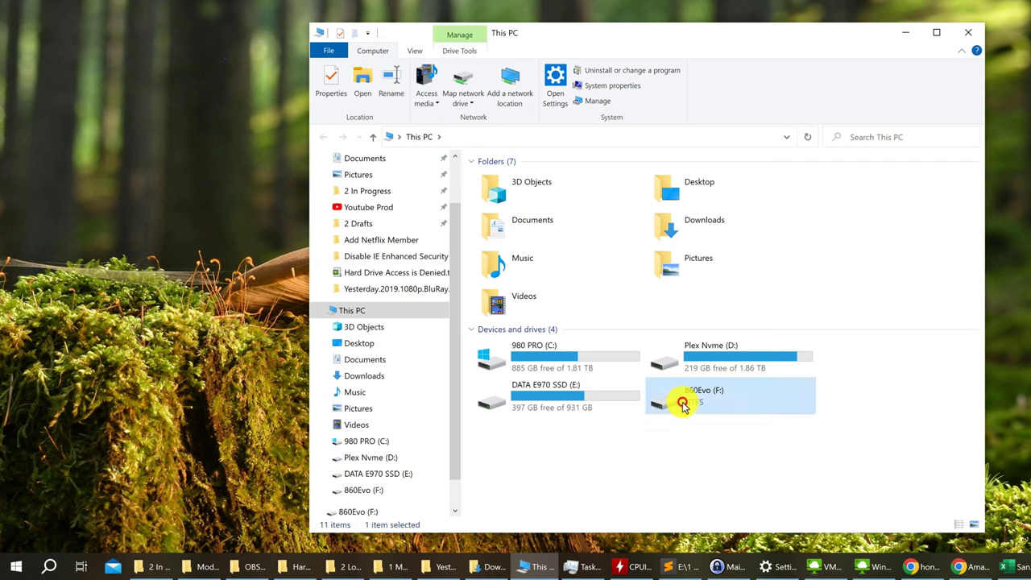
right_click(681, 407)
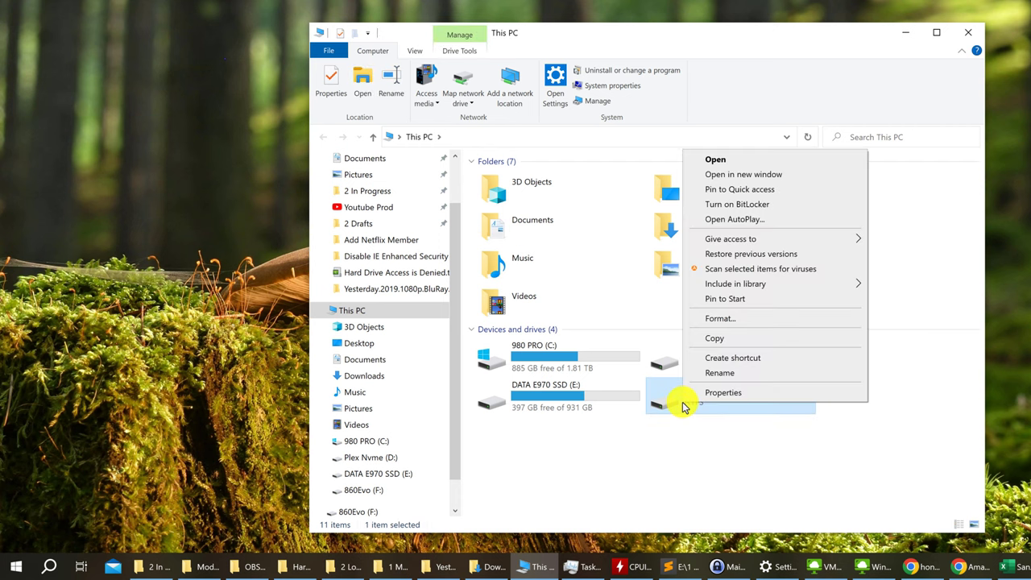
left_click(712, 393)
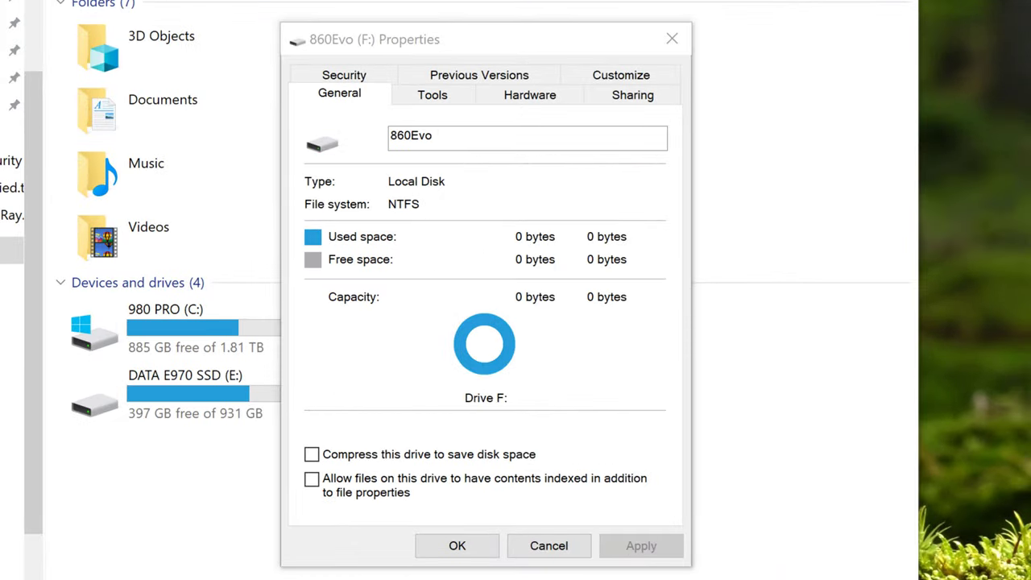
left_click(360, 74)
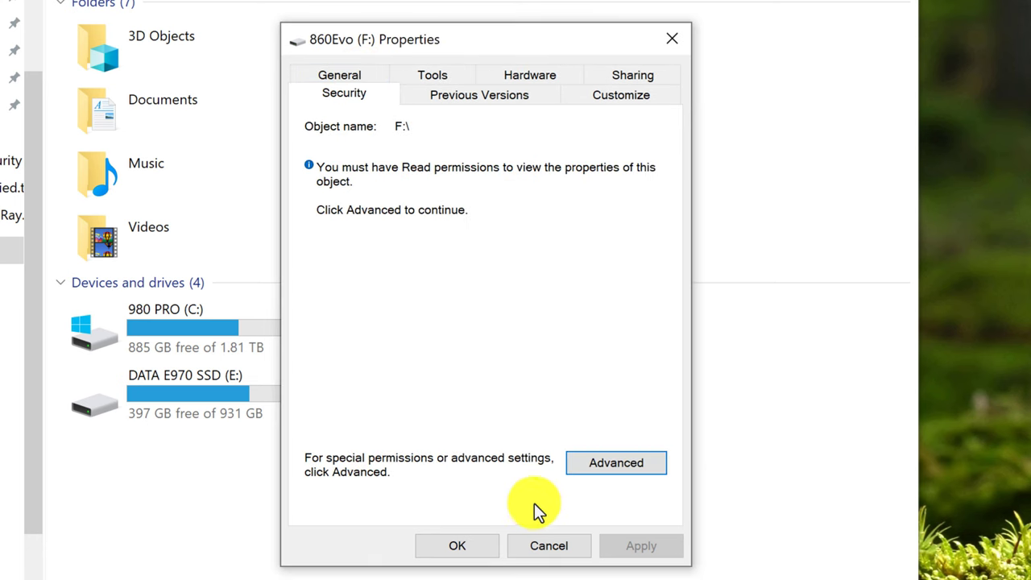
In Advanced security settings, change the owner and enter and verify the local user account name
left_click(619, 468)
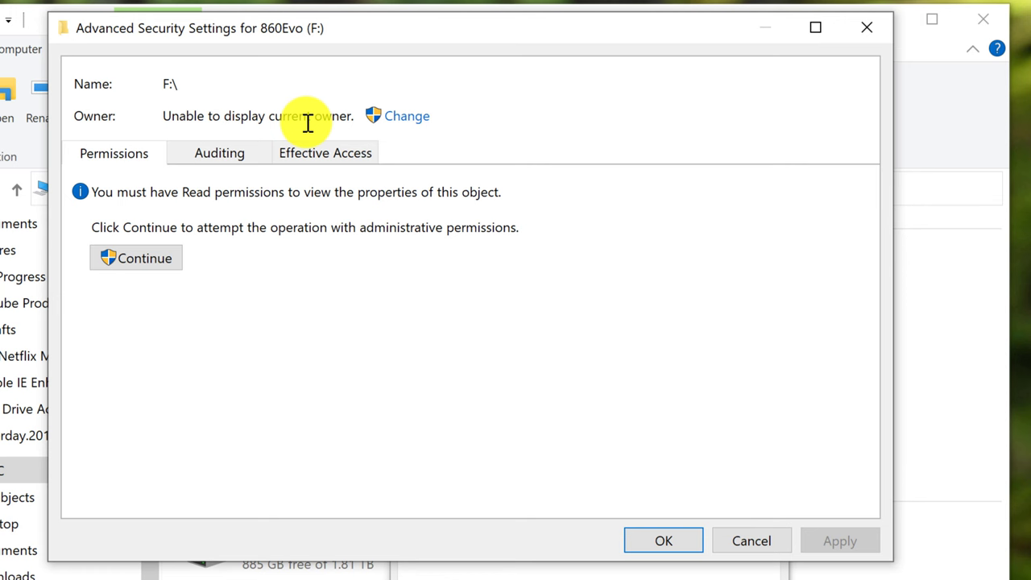
left_click(401, 117)
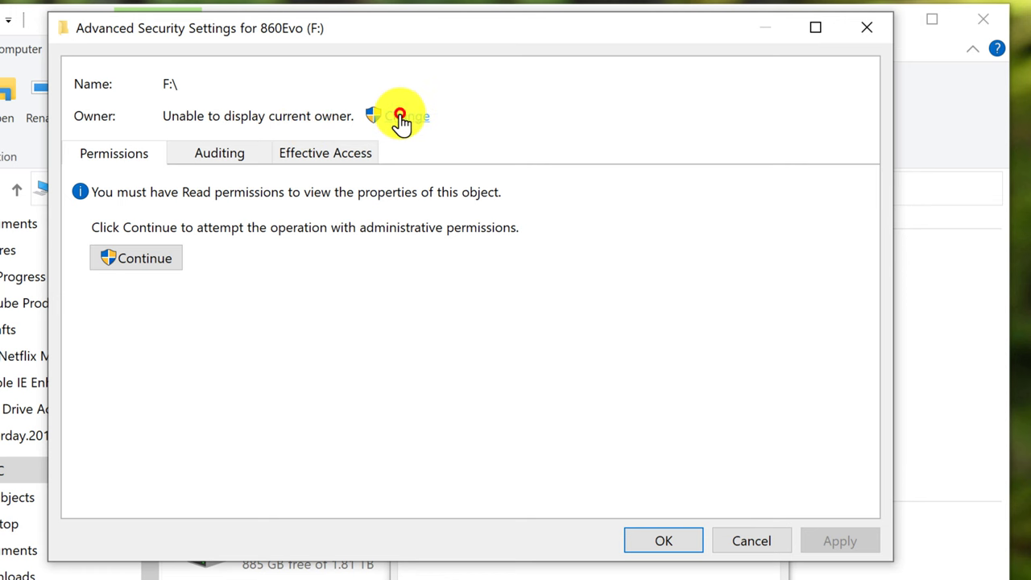
type("a")
key("BackSpace")
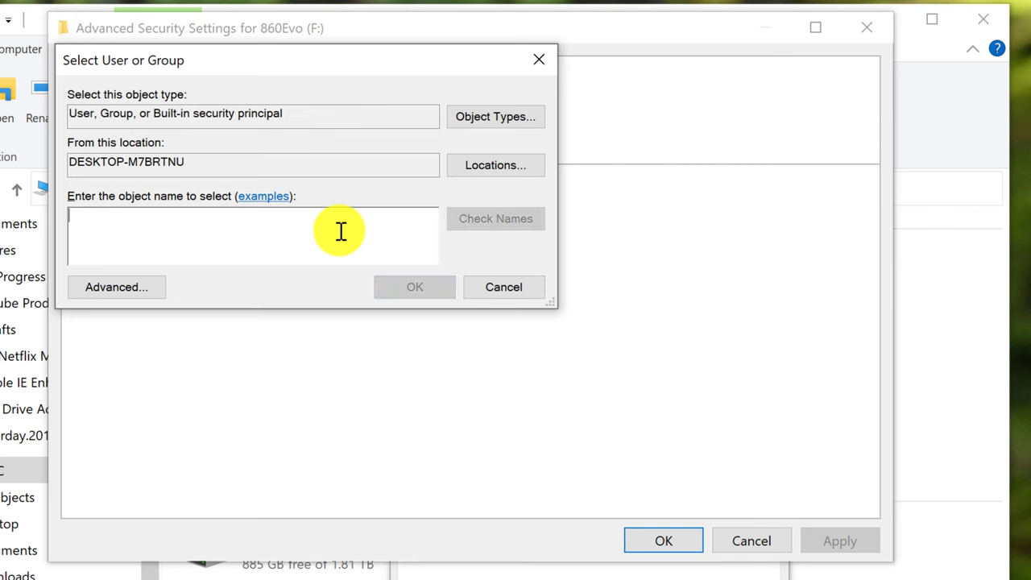
type("asus")
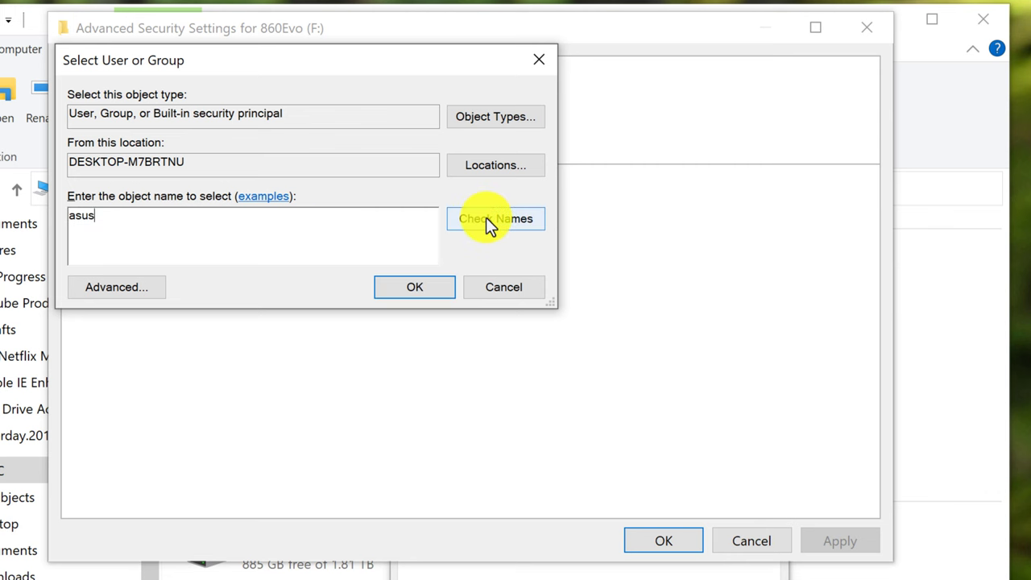
left_click(492, 219)
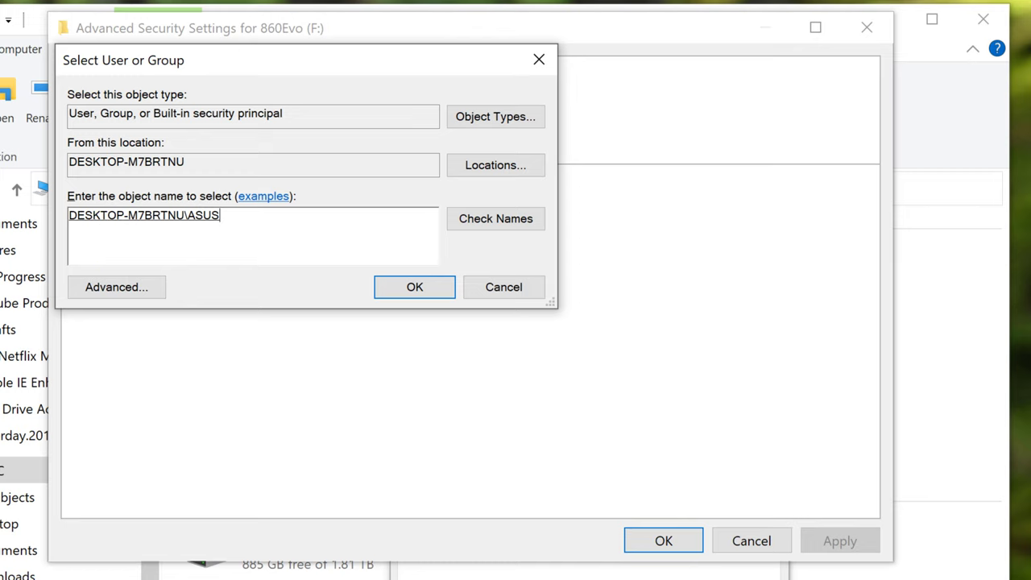
key("super+s")
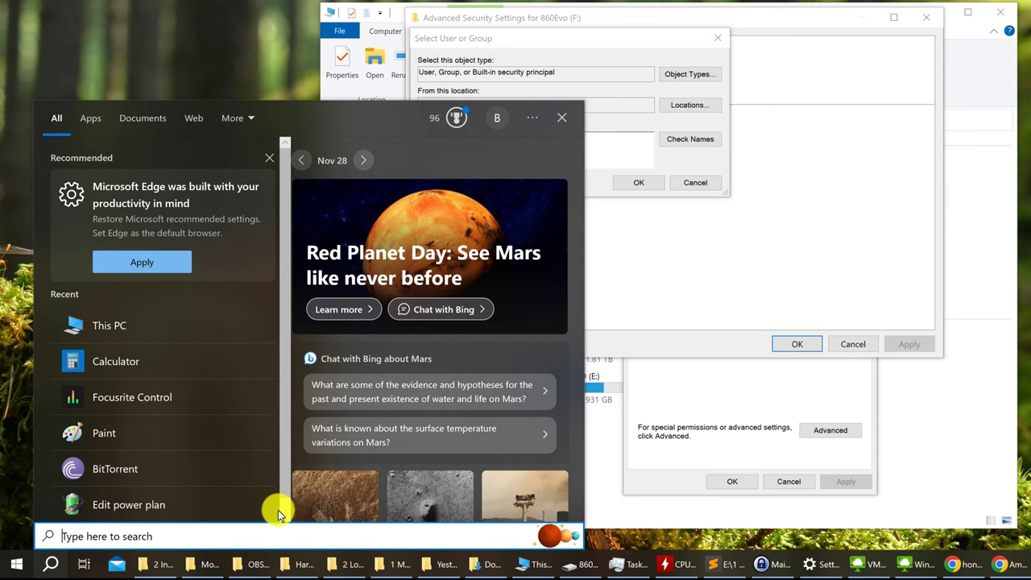
type("system")
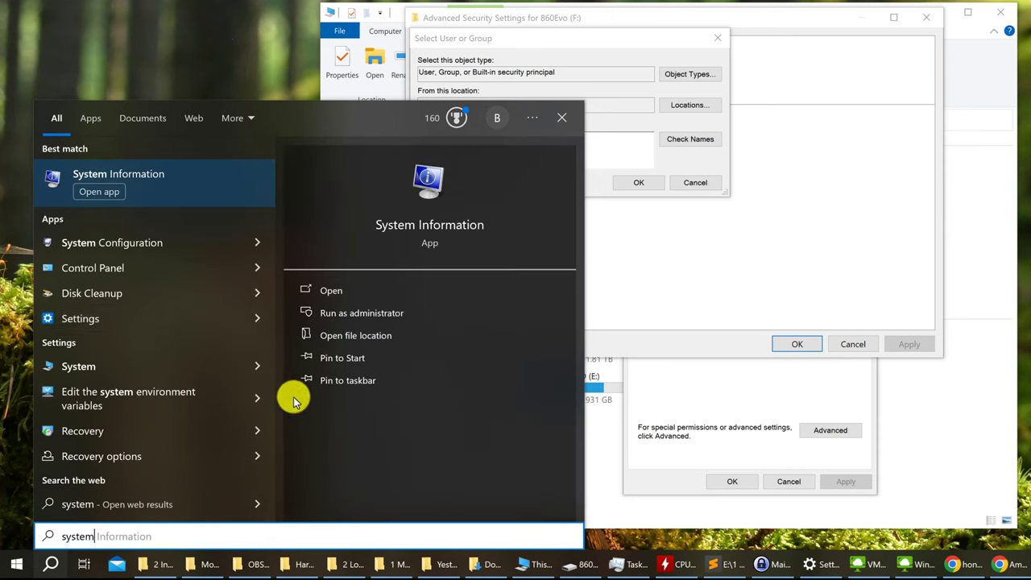
left_click(114, 195)
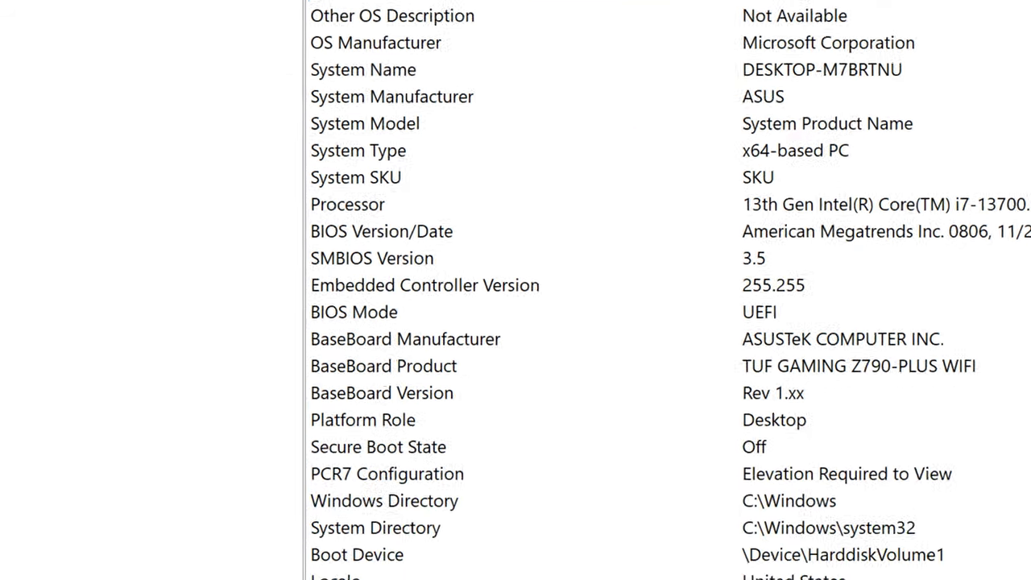
left_click(587, 369)
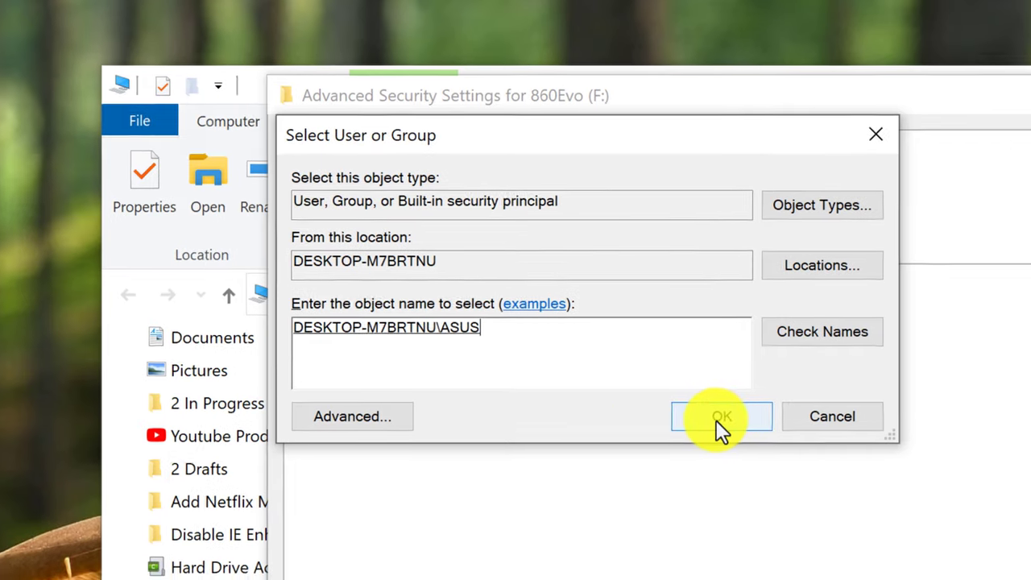
Confirm the user as owner, replacing ownership on subcontainers and objects and all child permissions
left_click(721, 424)
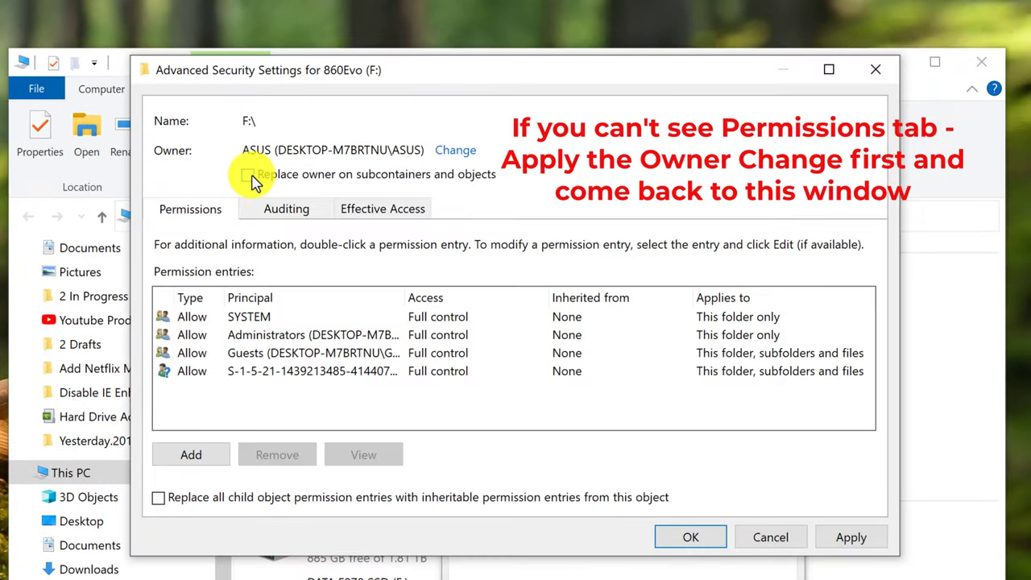
left_click(249, 176)
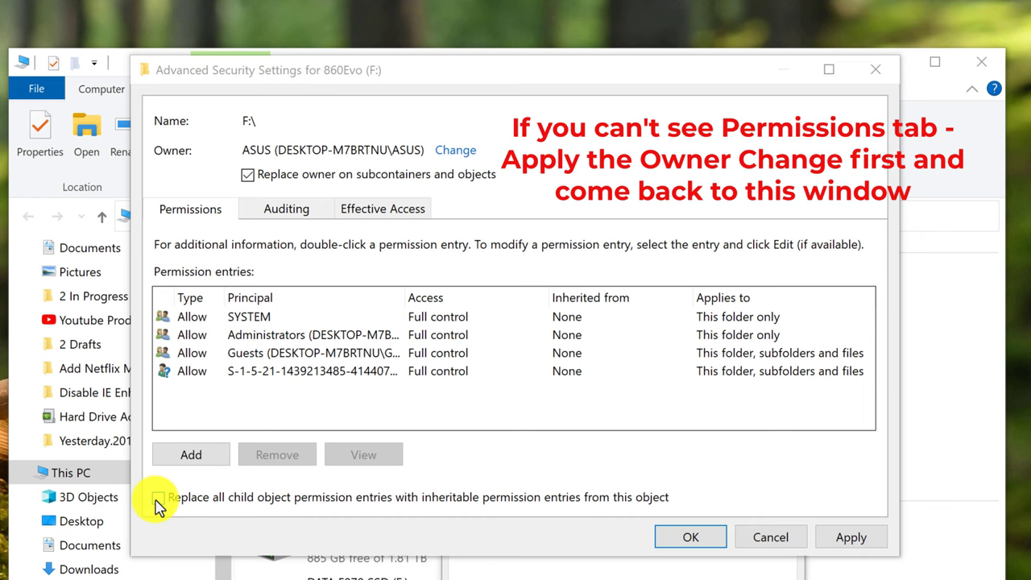
left_click(158, 499)
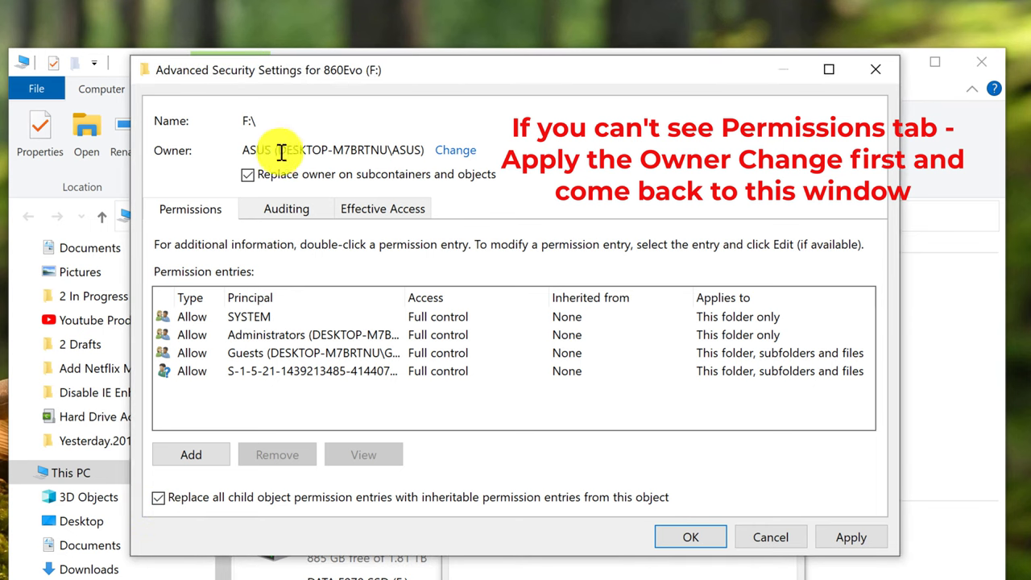
left_click(247, 176)
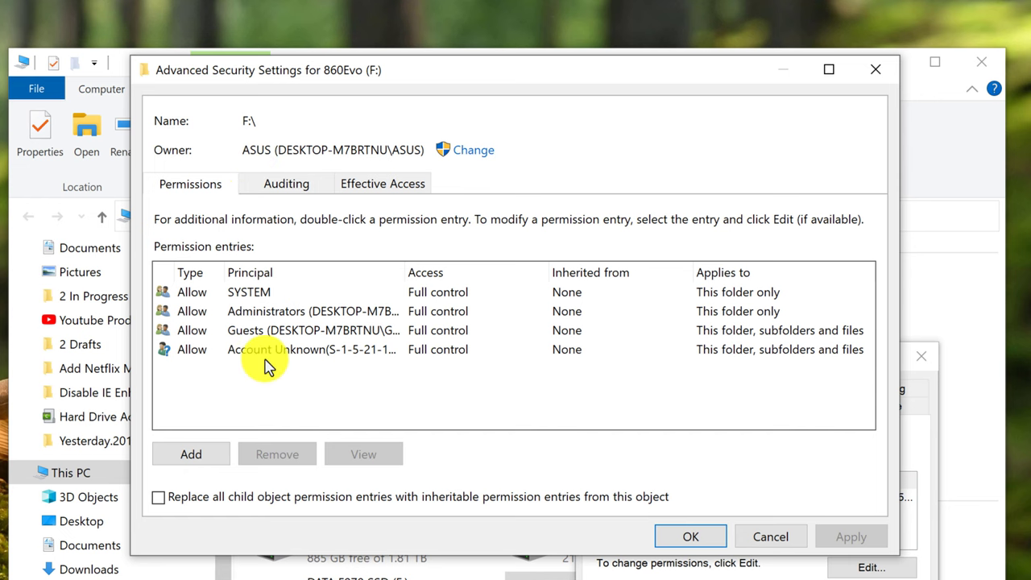
Add a permission entry granting the local user account Full control over this folder, subfolders and files
left_click(209, 456)
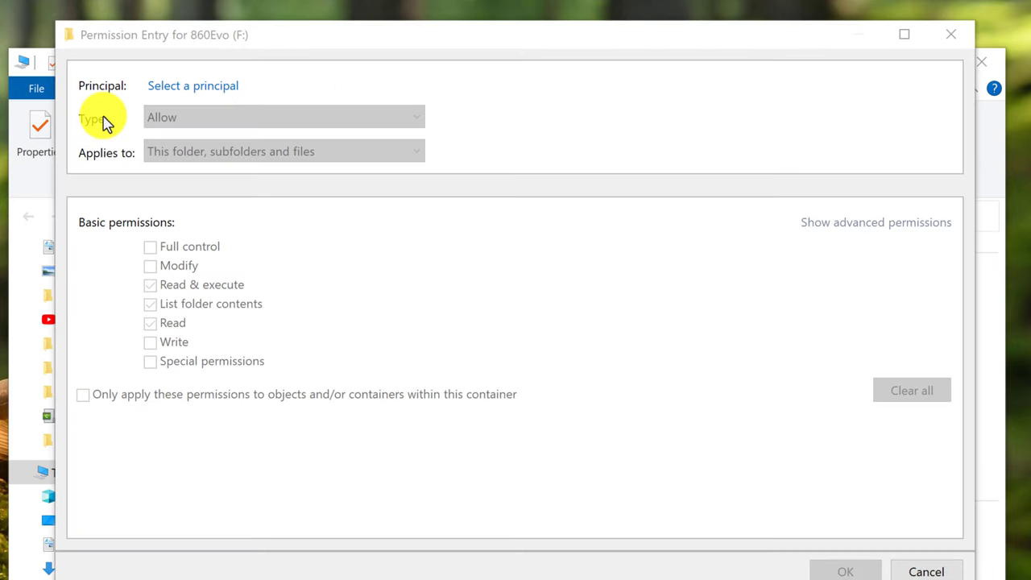
left_click(189, 95)
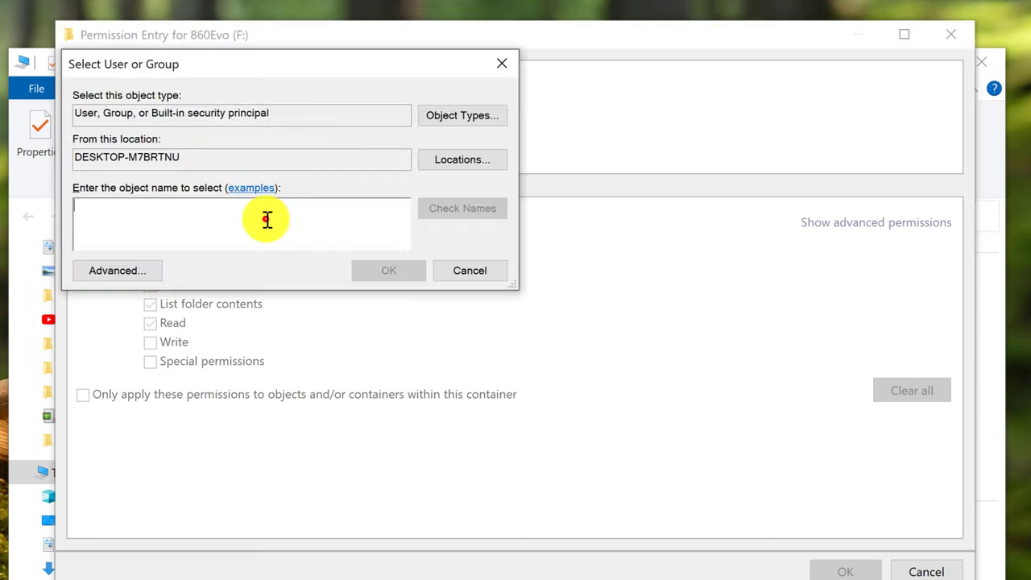
left_click(269, 219)
type("a")
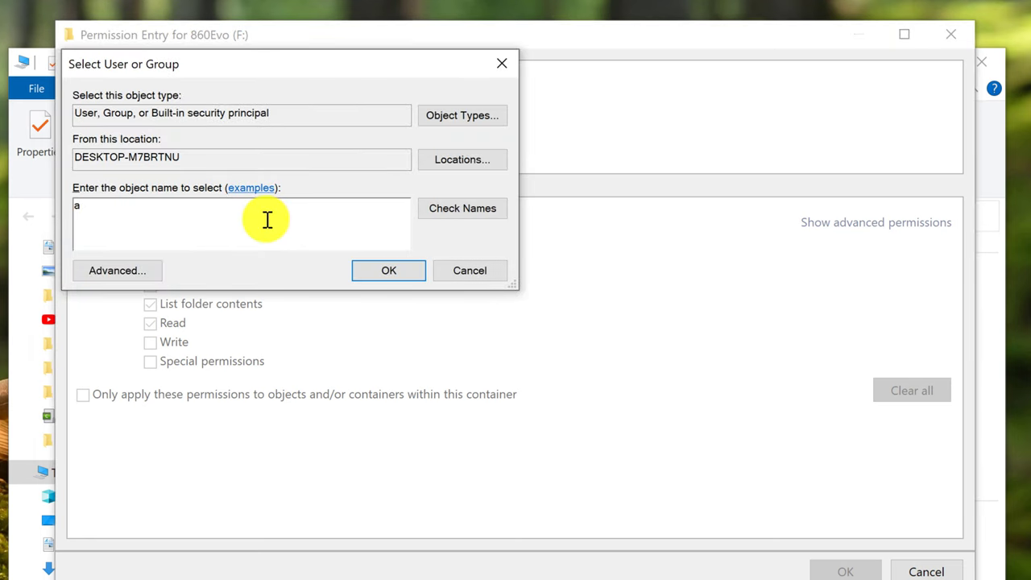
type("ussus")
left_click(457, 214)
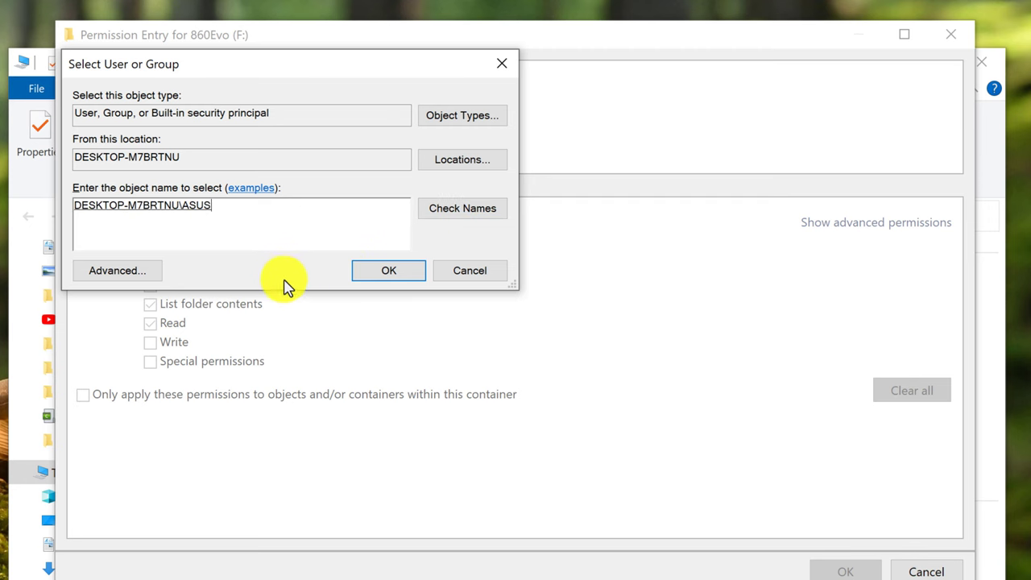
left_click(395, 277)
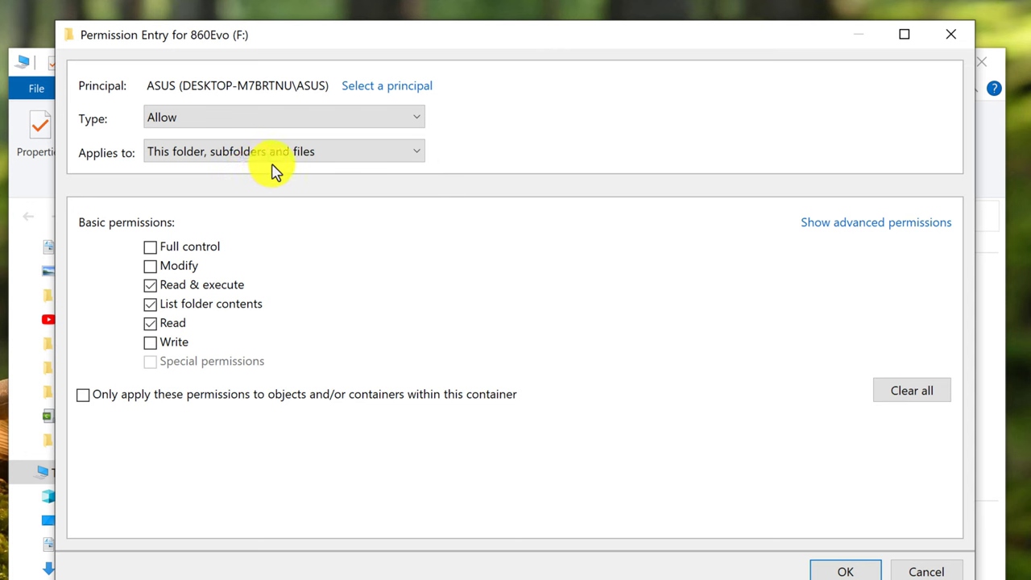
left_click(384, 155)
left_click(525, 162)
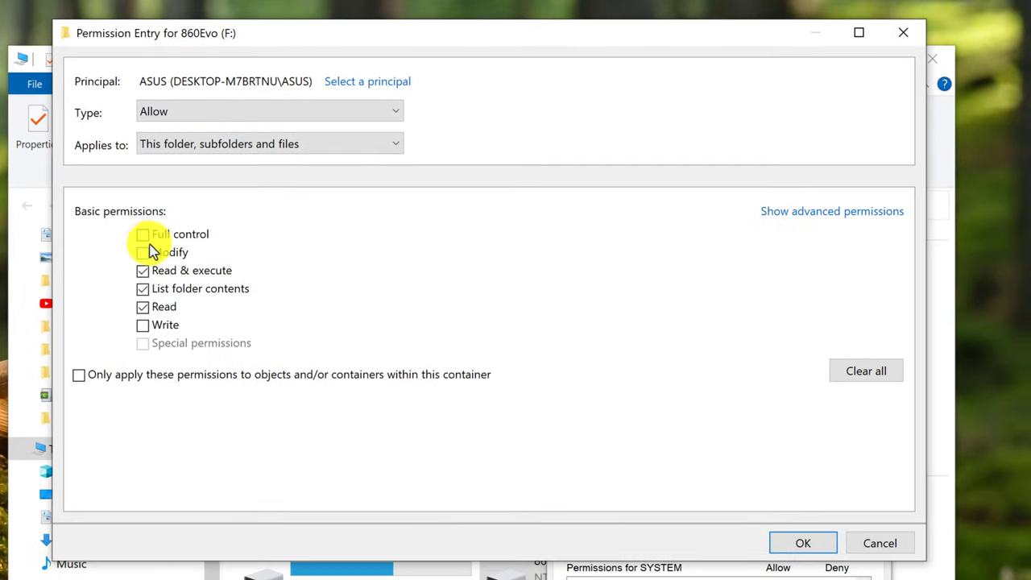
left_click(139, 235)
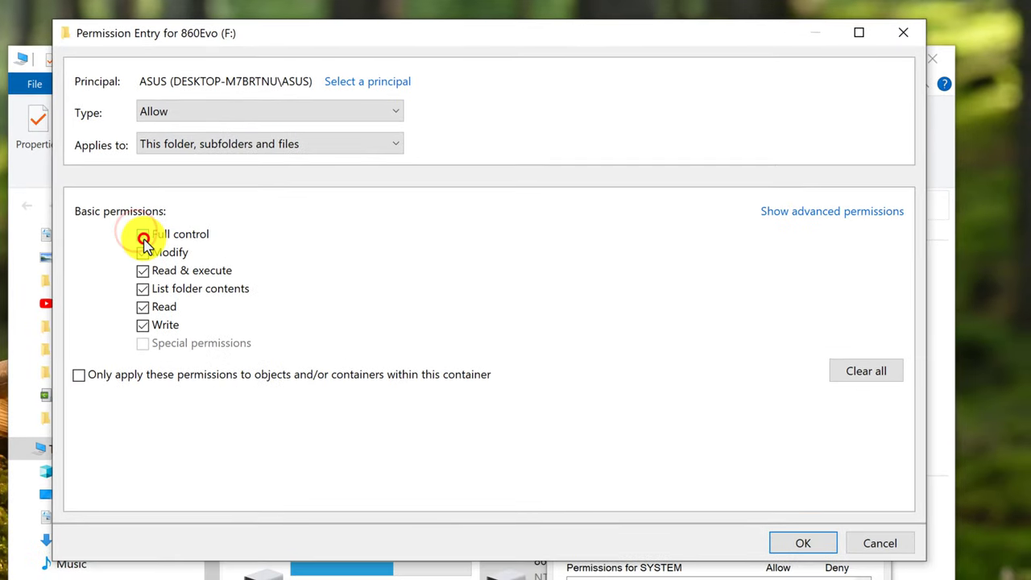
Apply the Full control permissions, approving both Windows Security prompts for all descendants including $RECYCLE.BIN
left_click(804, 545)
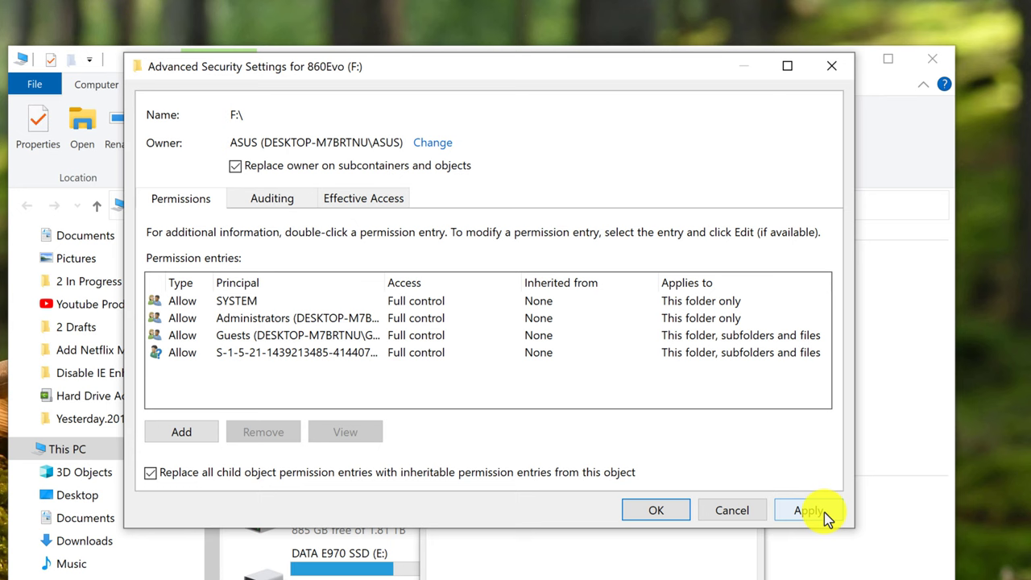
left_click(822, 514)
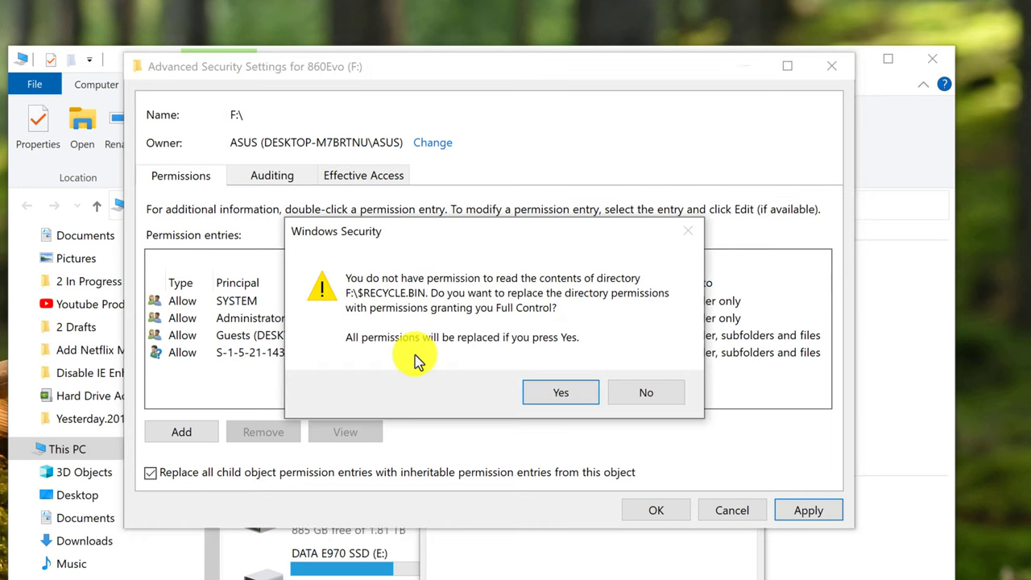
left_click(527, 403)
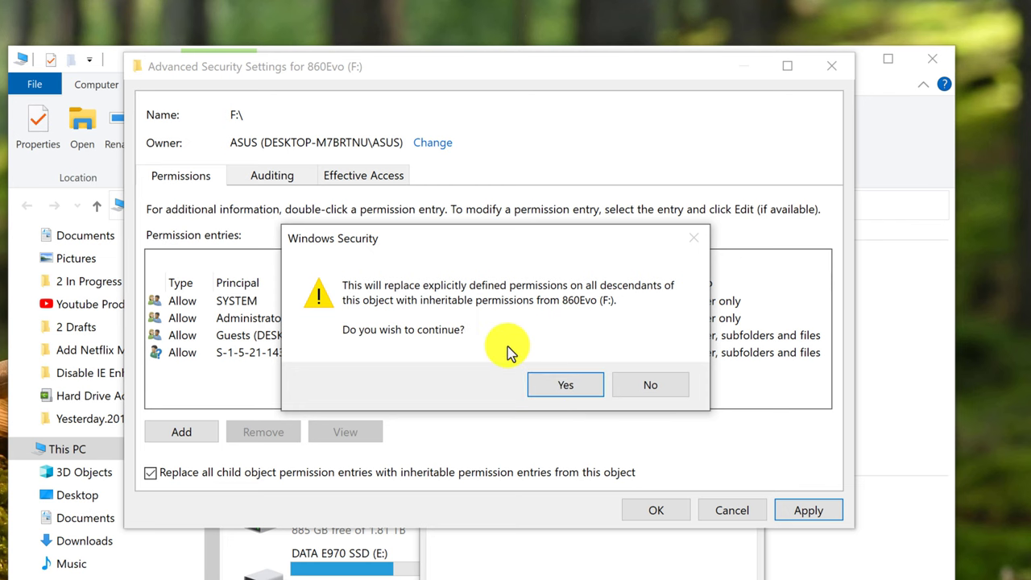
left_click(566, 384)
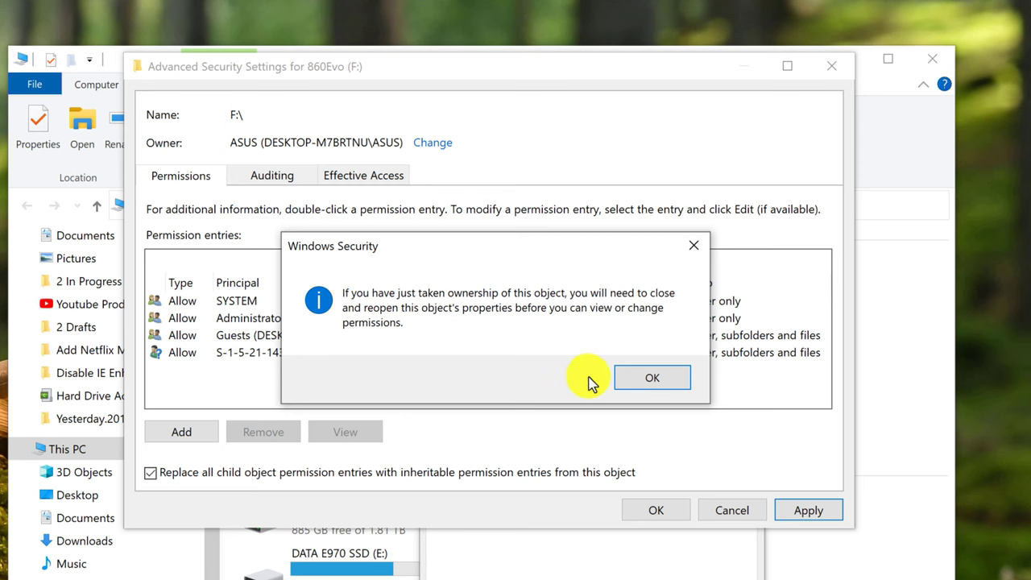
left_click(642, 379)
left_click(809, 511)
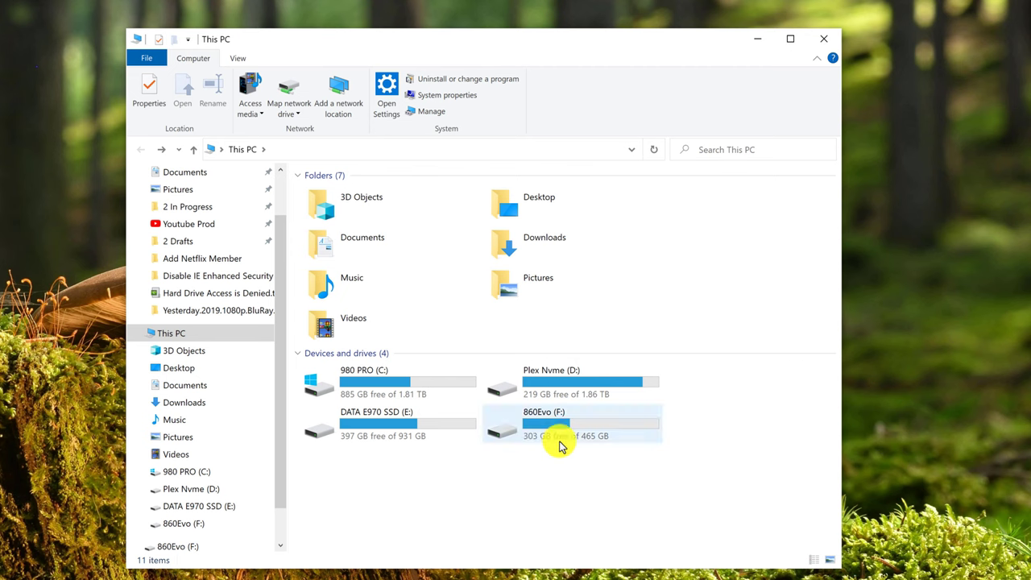
Open 860Evo (F:) to list its 7 items, including Miles, New Movies and Old Movies
double_click(582, 426)
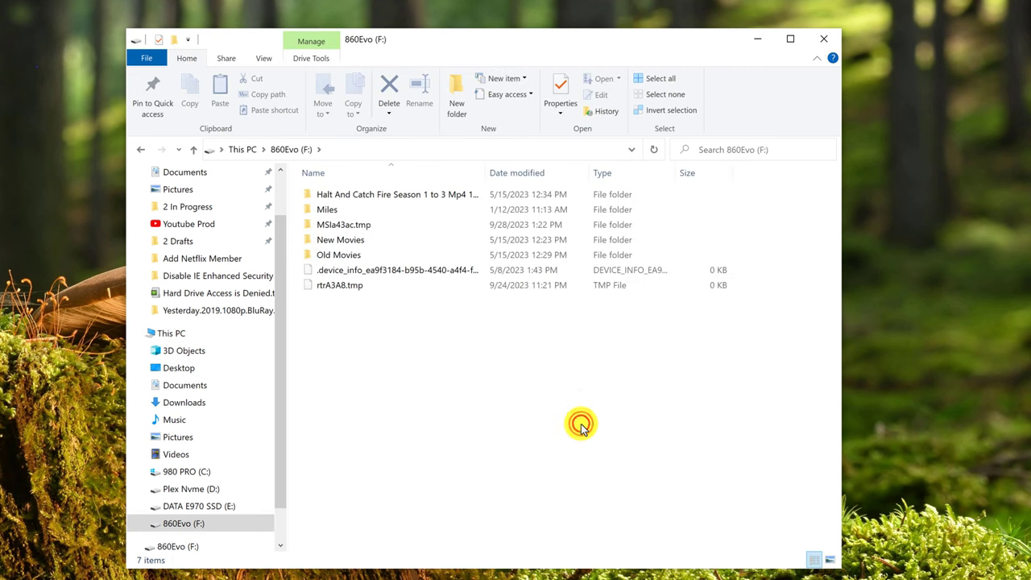
left_click(432, 357)
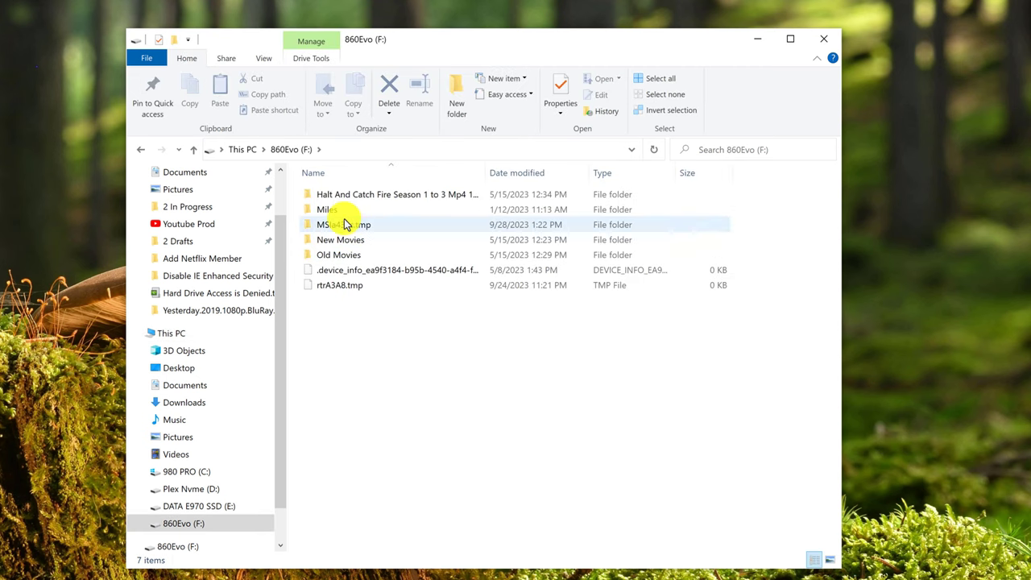